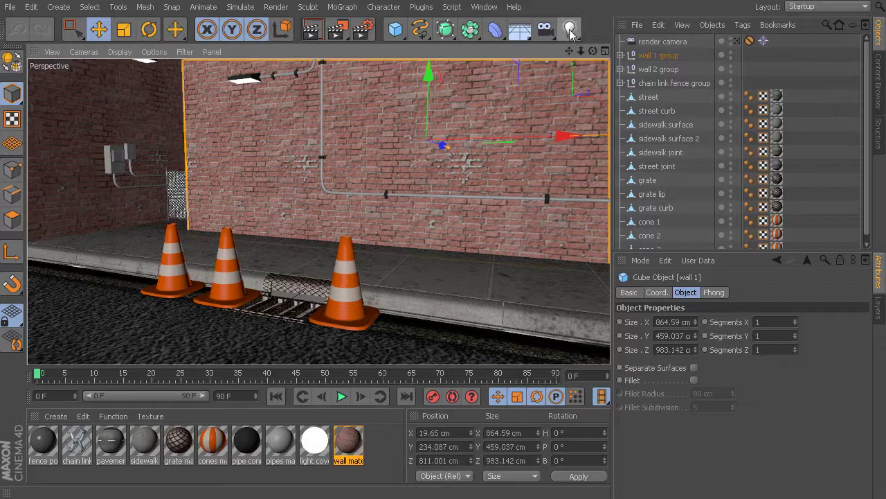
- Add a light and raise it to about 134 cm Y, in front of the brick wall
left_click(572, 32)
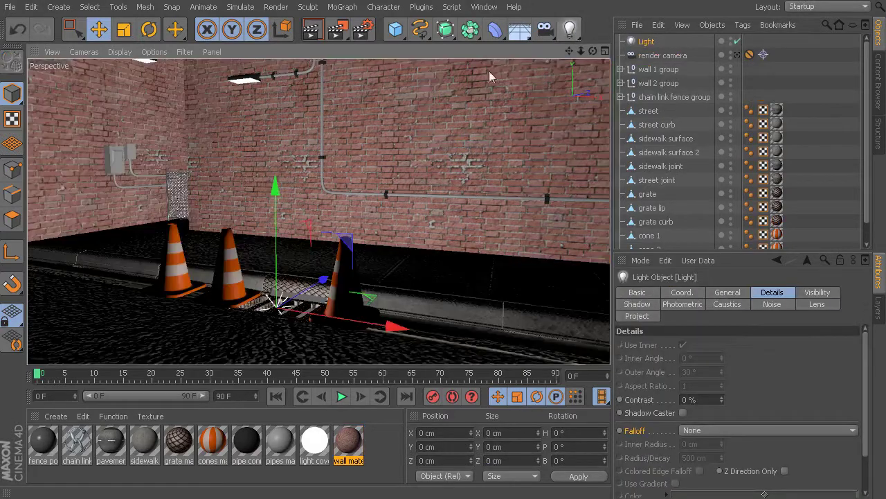
left_click_drag(276, 192, 276, 73)
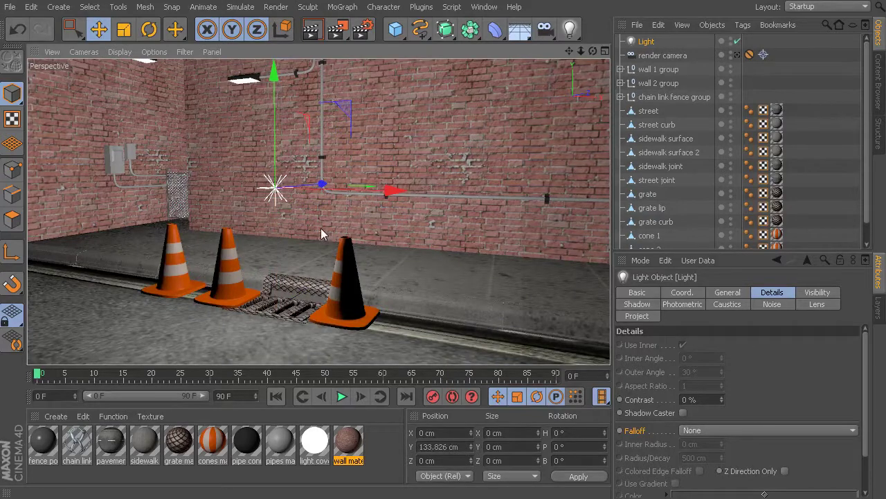
left_click_drag(314, 229, 278, 240, "alt")
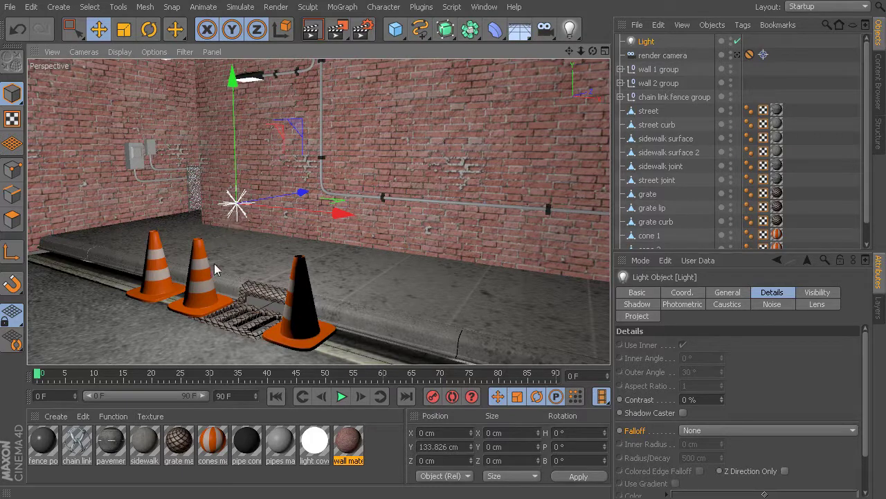
left_click_drag(271, 227, 294, 226, "alt")
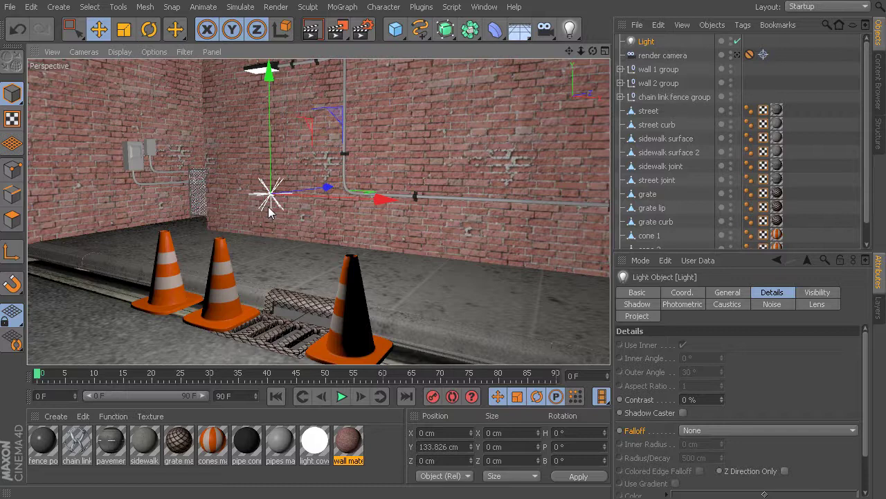
- Start an Interactive Render Region with Alt+R and enlarge it over most of the street view
key("alt+r")
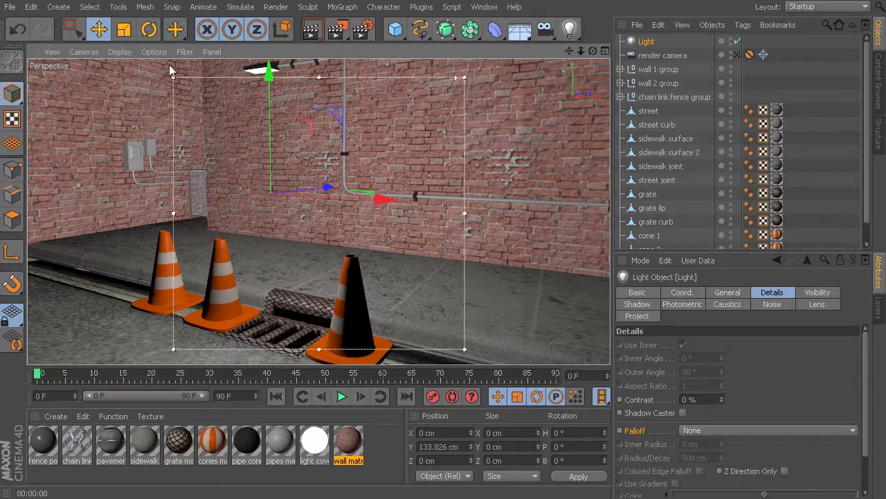
left_click_drag(173, 76, 78, 67)
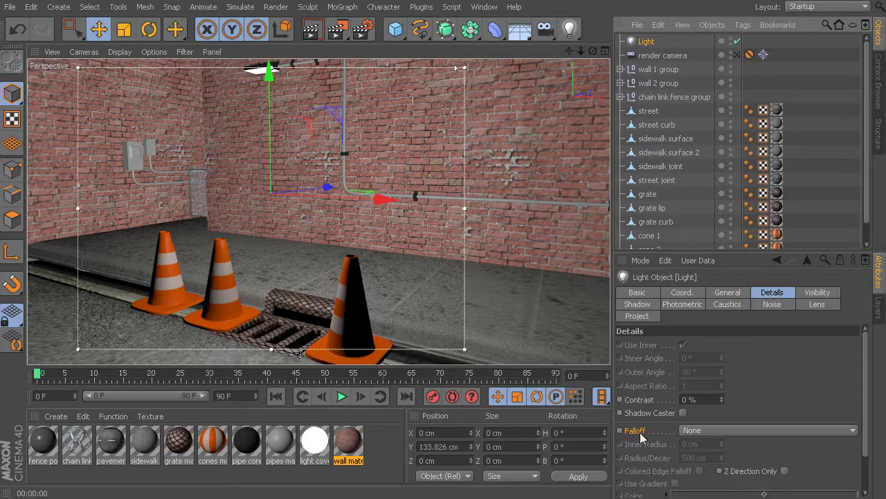
middle_click_drag(743, 400, 772, 347)
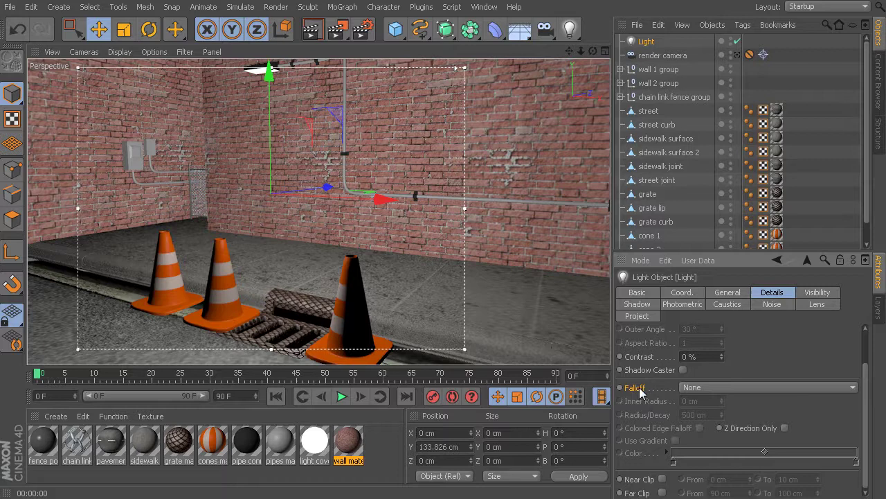
- Set the light's falloff to Inverse Square (Physically Accurate) and select the Radius/Decay field
left_click(699, 389)
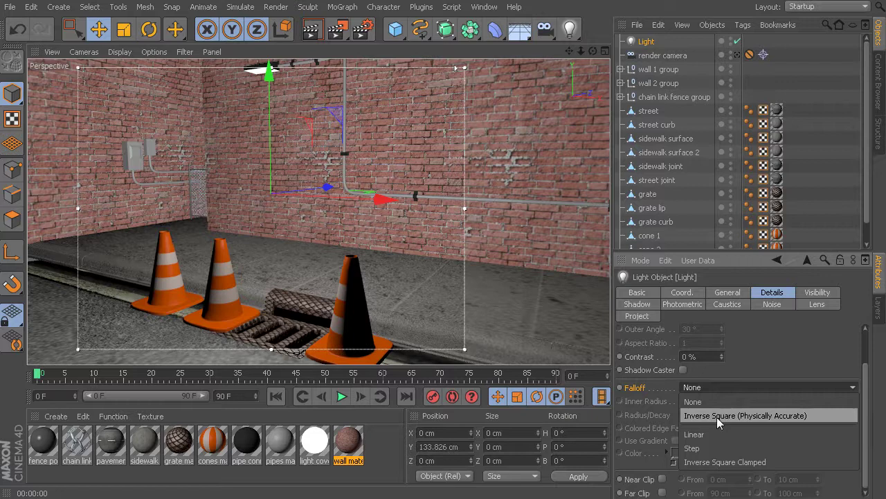
left_click(721, 414)
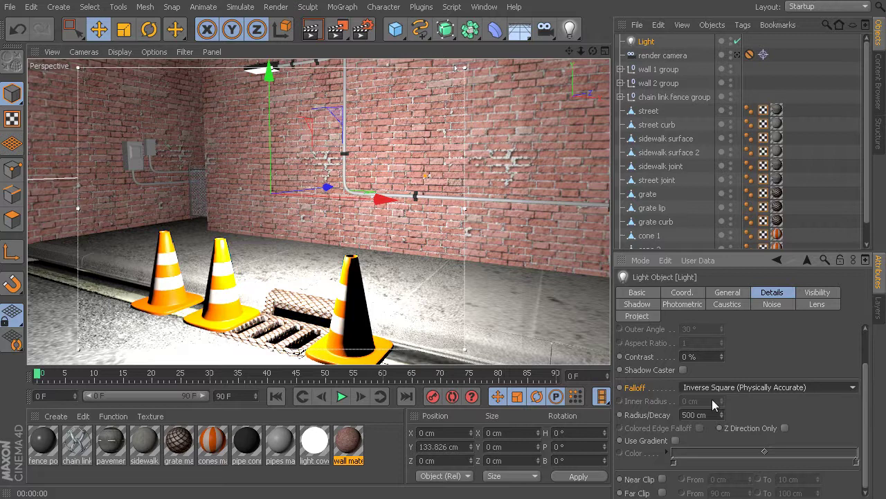
scroll(739, 405, "down", 1)
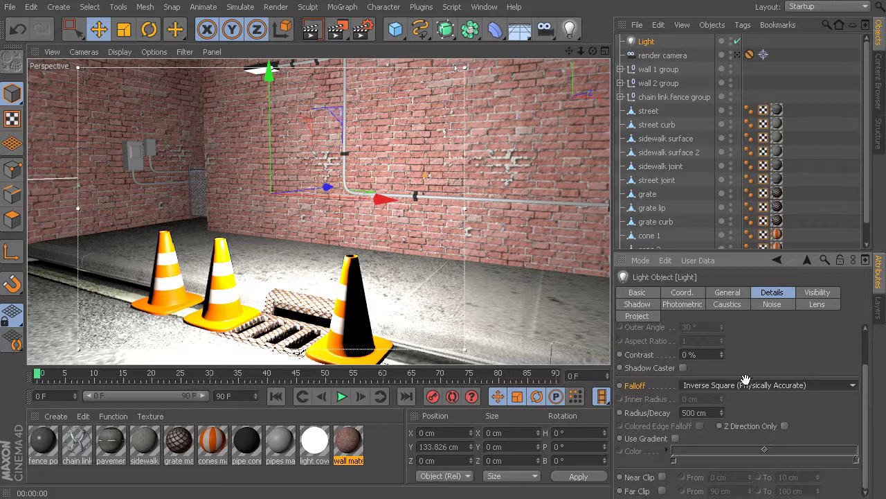
left_click(702, 413)
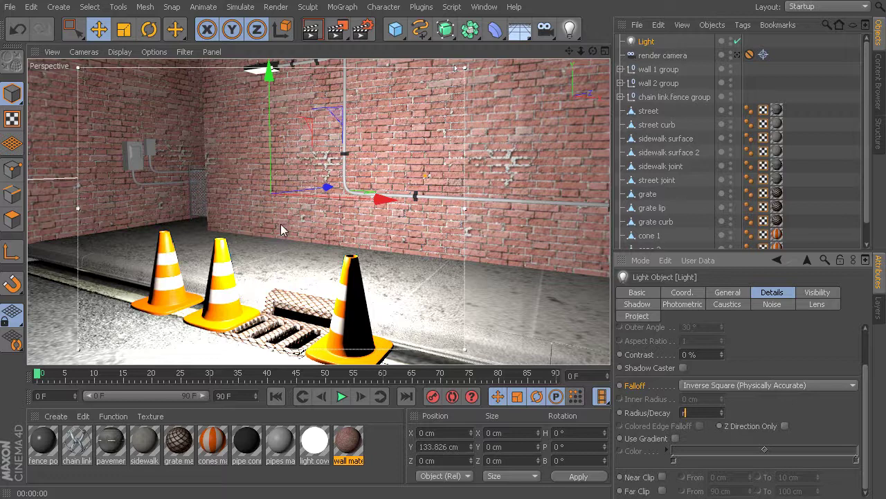
- Reselect the light and enter 500 cm for its Radius/Decay
left_click(355, 229)
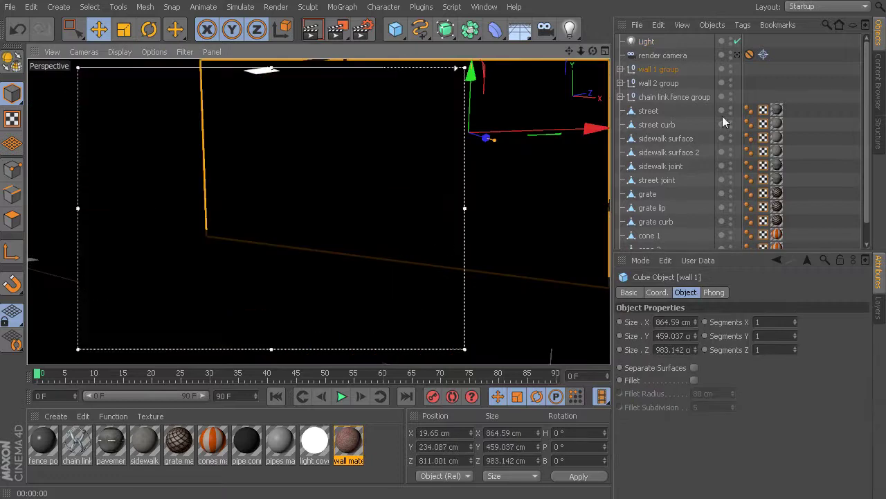
left_click(664, 41)
left_click(716, 457)
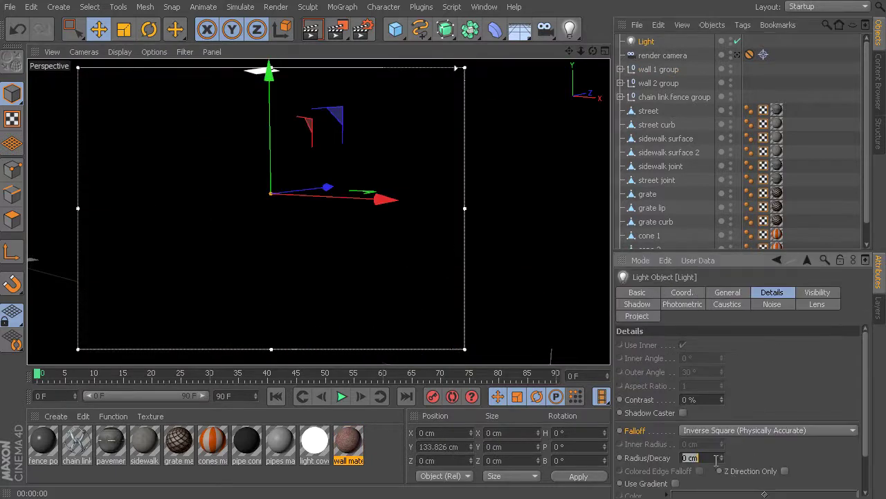
type("500")
key("Return")
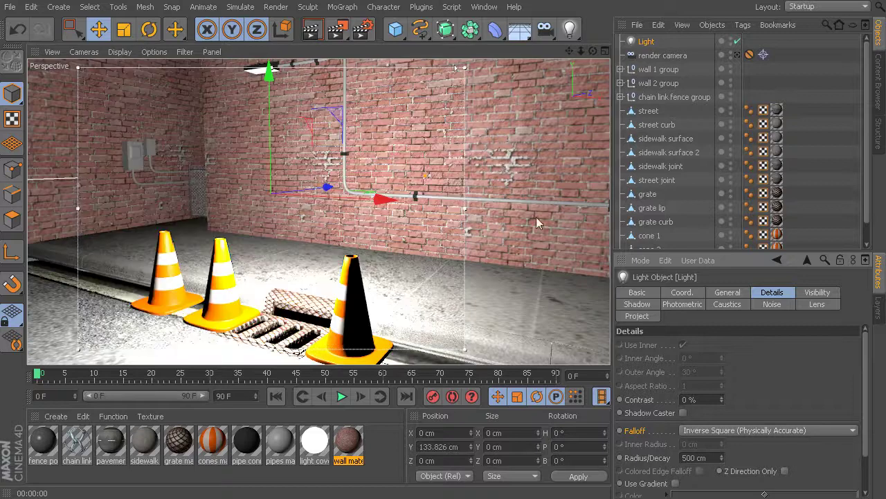
- Turn off the live render region and orbit and zoom out to see the falloff sphere
key("alt+r")
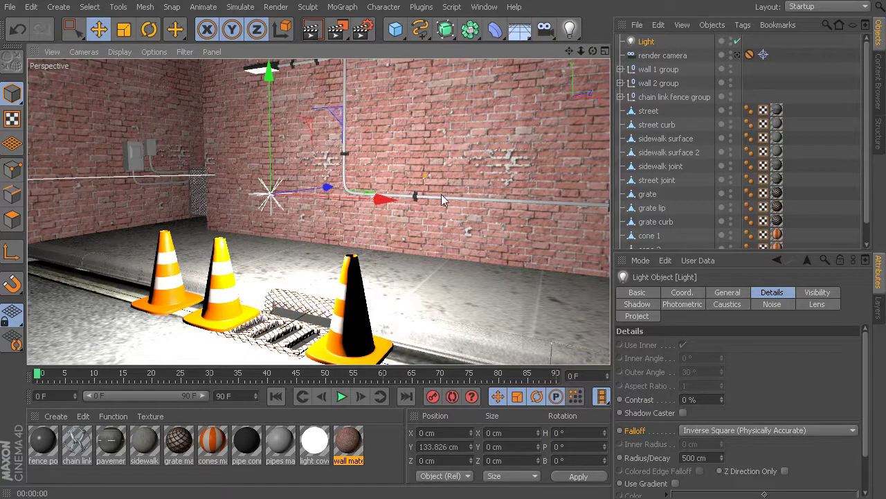
left_click_drag(395, 230, 378, 245, "alt")
scroll(374, 237, "down", 10)
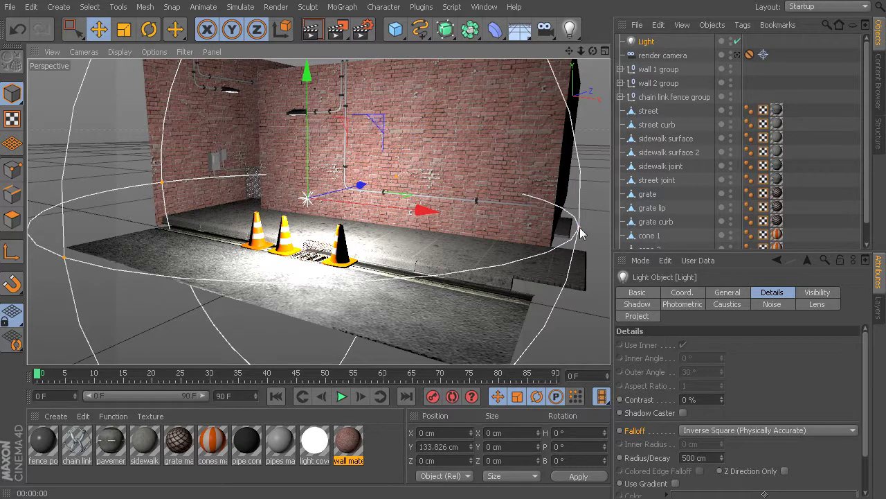
- Resize the falloff sphere to a 191.35 cm Radius/Decay and re-enable the live render region
left_click_drag(580, 234, 443, 213)
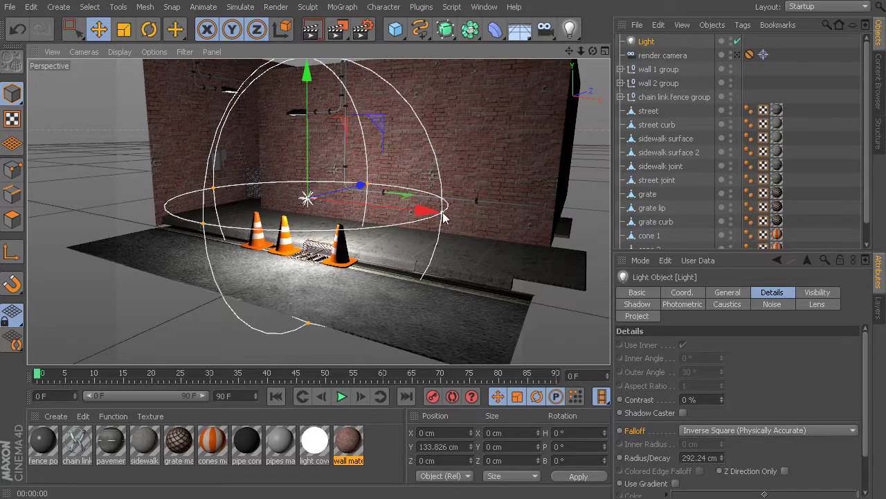
left_click_drag(443, 216, 389, 223)
right_click_drag(288, 223, 362, 200, "alt")
key("alt+r")
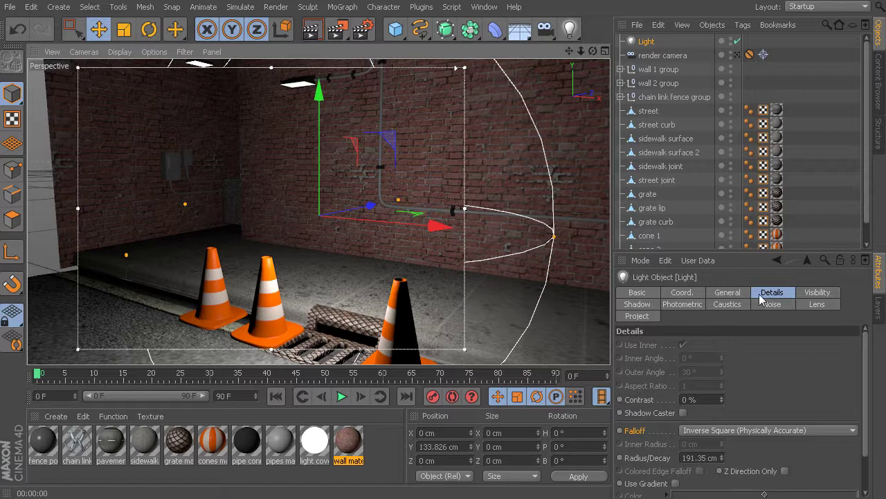
- Set the light's shadow to Shadow Maps (Soft) and move it about 100 cm along Z
left_click(649, 295)
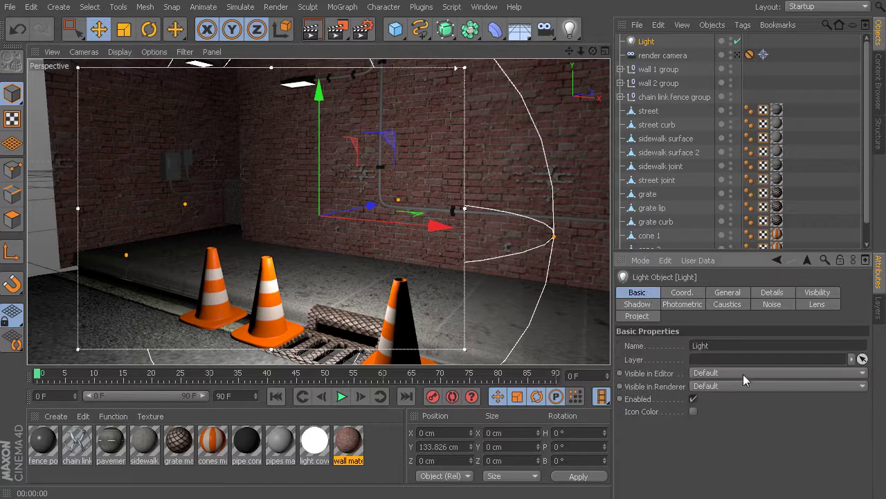
left_click(695, 296)
left_click(728, 296)
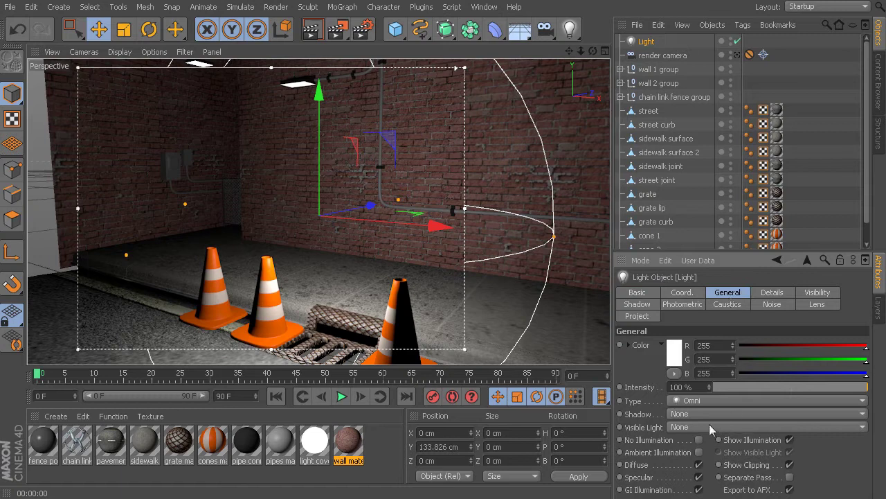
left_click(685, 413)
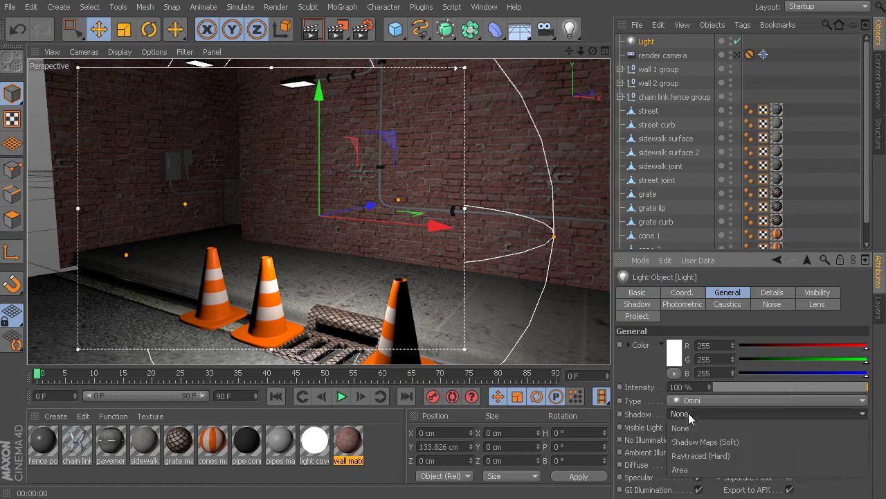
left_click(745, 441)
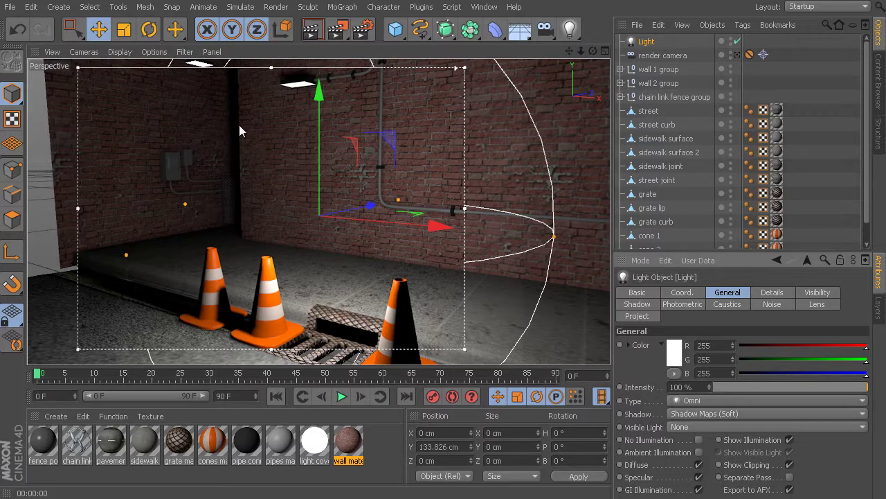
left_click_drag(371, 206, 410, 199)
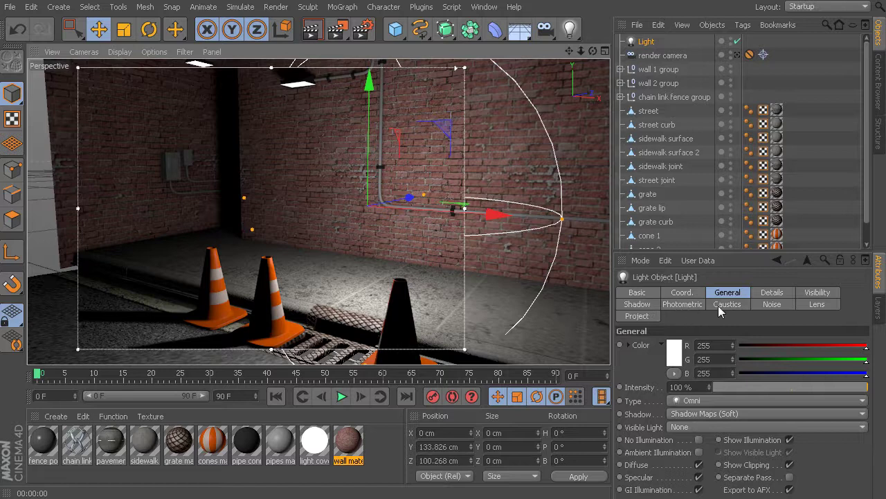
- Move the light to X -91.48 cm and Z about 287 cm near the brick wall
left_click(772, 293)
left_click_drag(504, 218, 421, 212)
left_click_drag(366, 193, 385, 193)
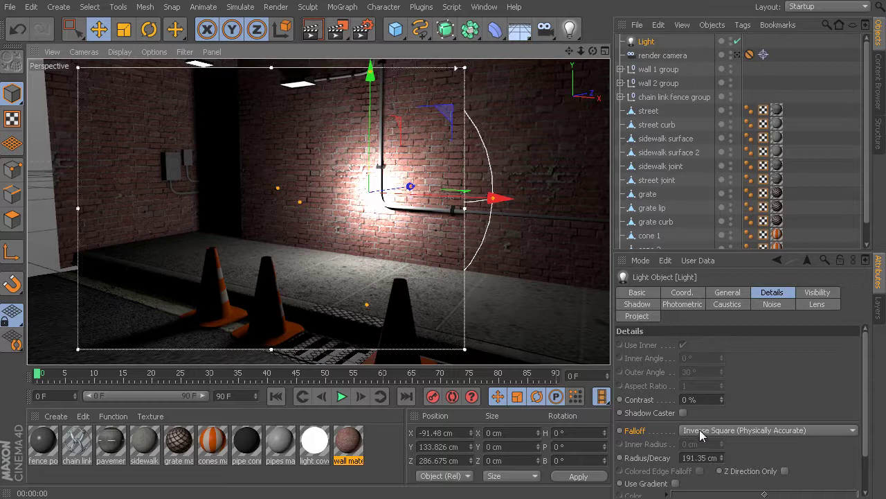
- Switch the light's falloff to Linear
scroll(759, 404, "down", 2)
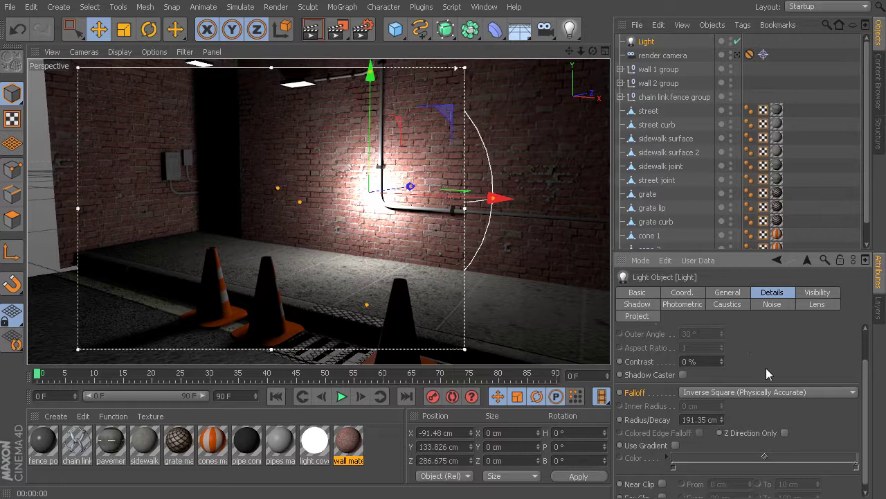
left_click(715, 392)
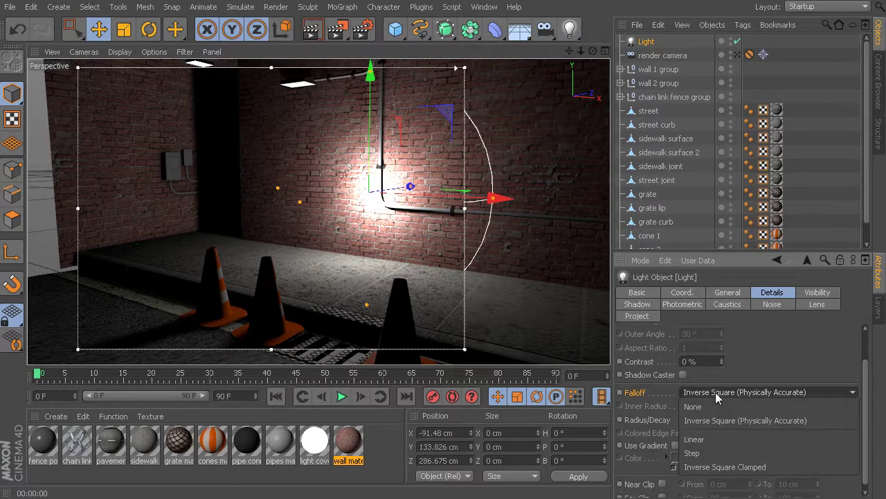
left_click(717, 439)
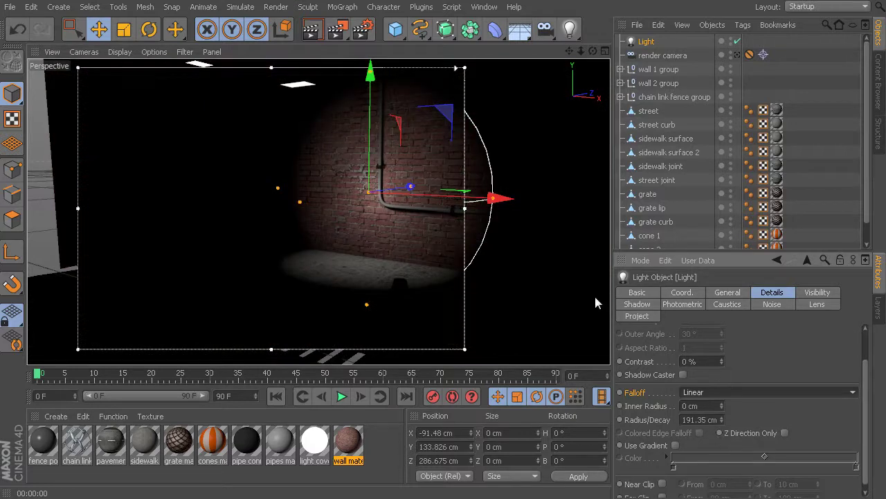
- Shrink the Radius/Decay to about 650 cm and place the light at Z 293.71 cm
left_click_drag(417, 182, 491, 166)
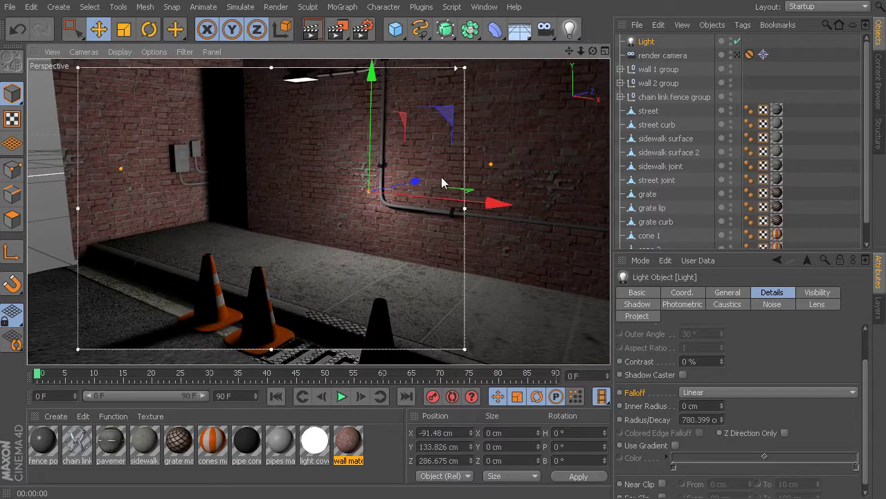
left_click_drag(490, 164, 450, 210)
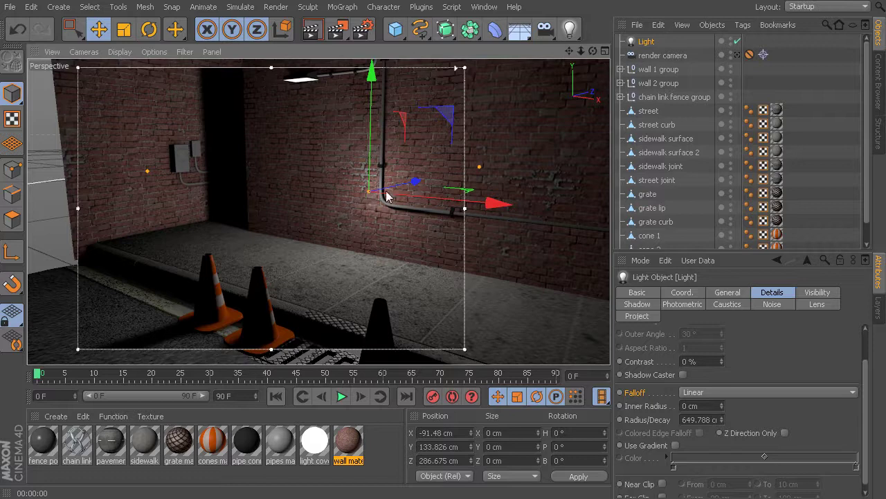
mouse_move(416, 182)
left_mouse_down()
mouse_move(424, 182)
mouse_move(408, 184)
left_mouse_up()
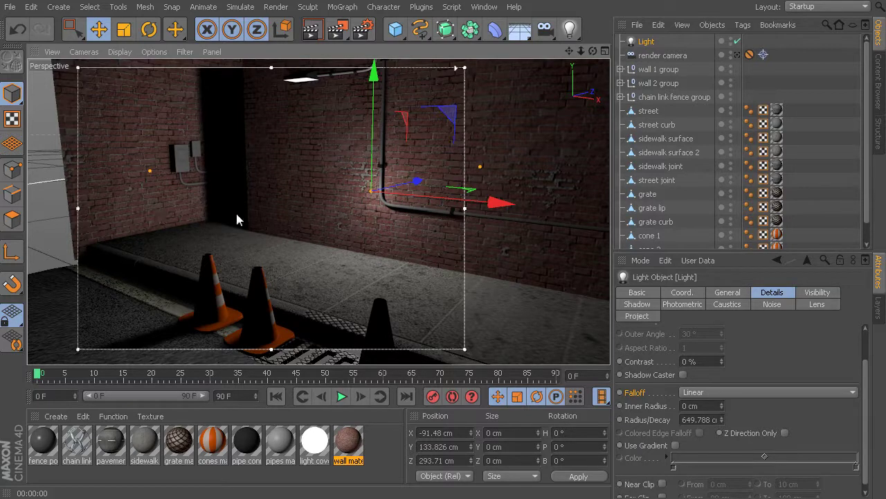
- Switch the light's falloff to Step
scroll(754, 420, "down", 1)
left_click(736, 385)
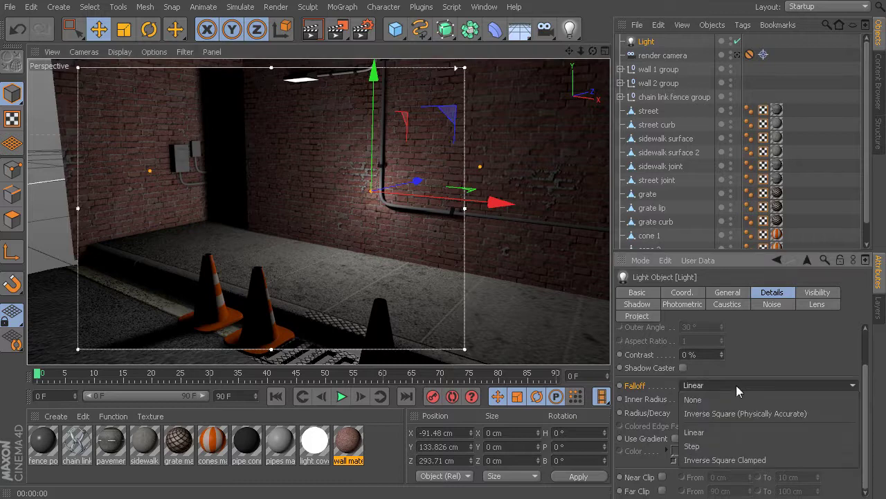
left_click(713, 447)
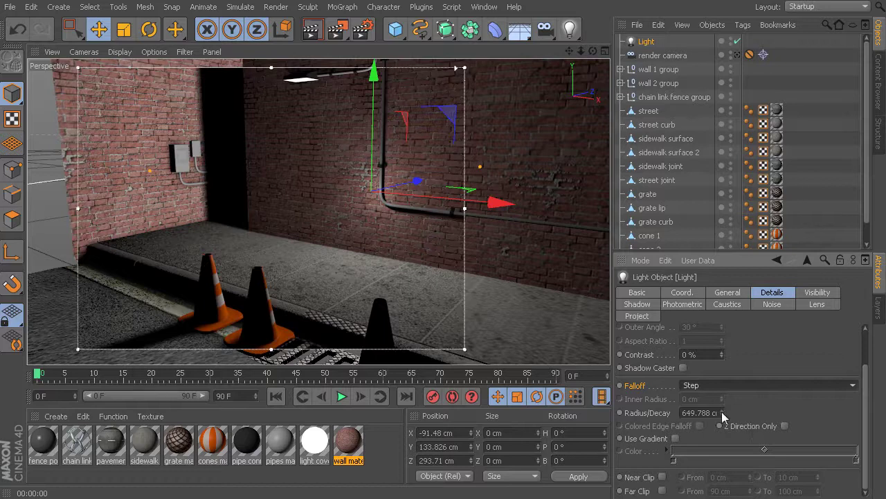
- Adjust the Step falloff Radius/Decay, settling at 457.788 cm
left_click_drag(723, 413, 704, 363)
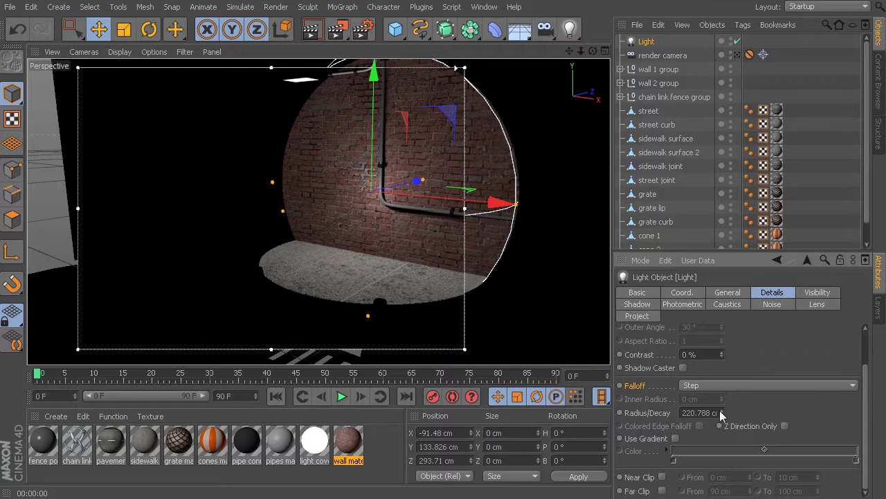
left_click_drag(721, 412, 722, 419)
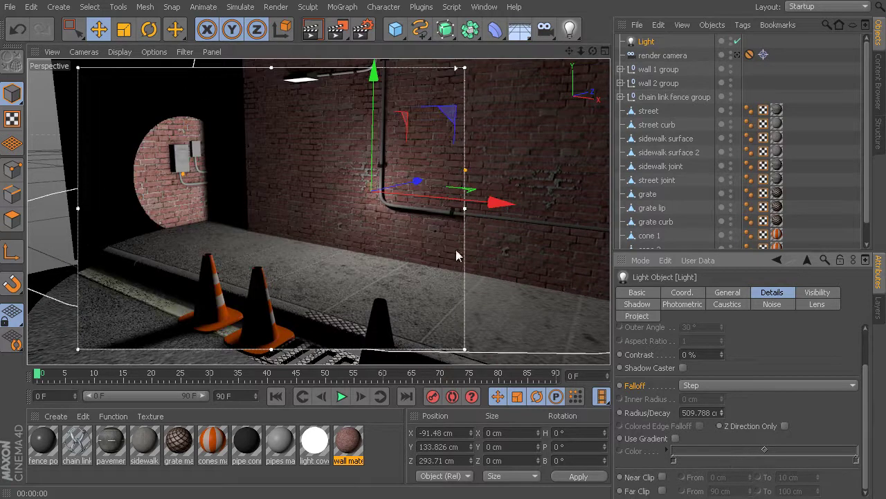
left_click_drag(722, 411, 721, 416)
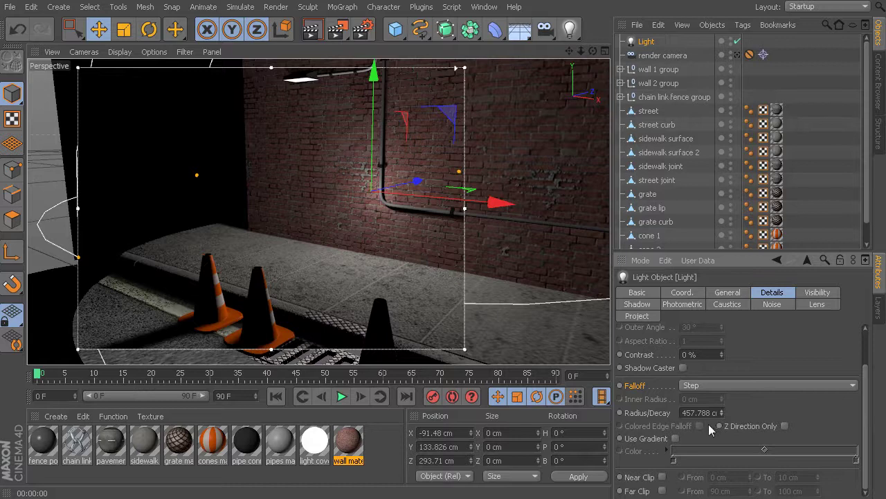
- Switch falloff to Inverse Square (Physically Accurate) and lower Radius/Decay to 246.788 cm
left_click(720, 386)
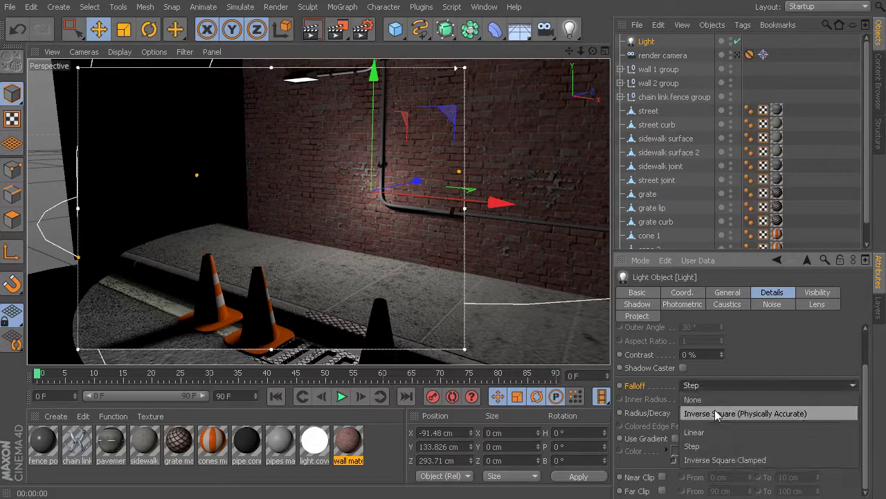
left_click(712, 414)
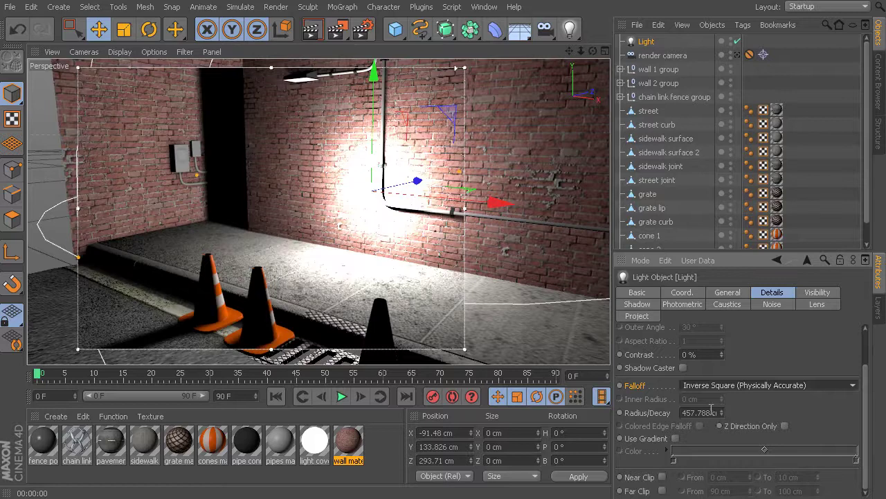
left_click_drag(721, 413, 722, 446)
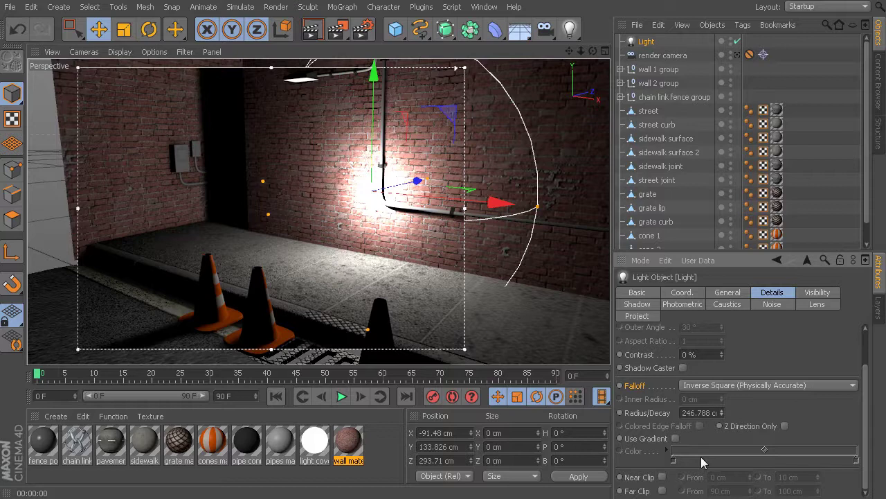
- Turn on Z Direction Only, move the light toward the camera to Z 130.484 cm, then turn it off again
left_click(786, 427)
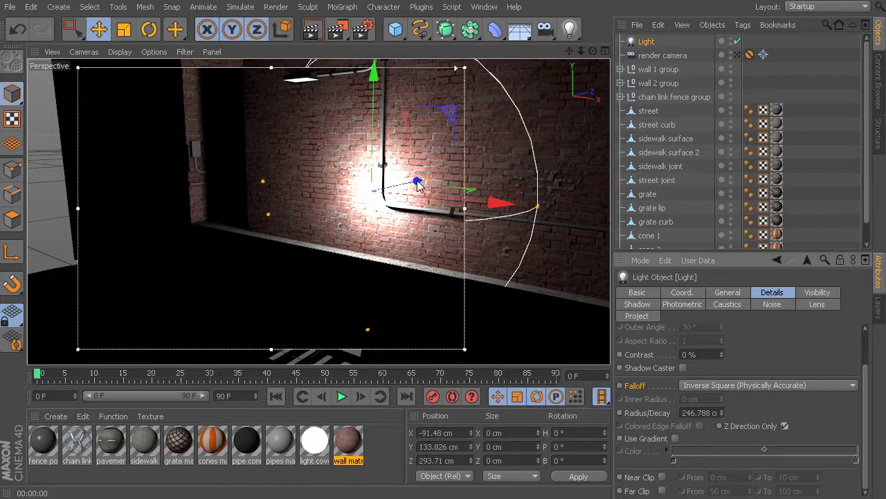
left_click_drag(418, 184, 368, 196)
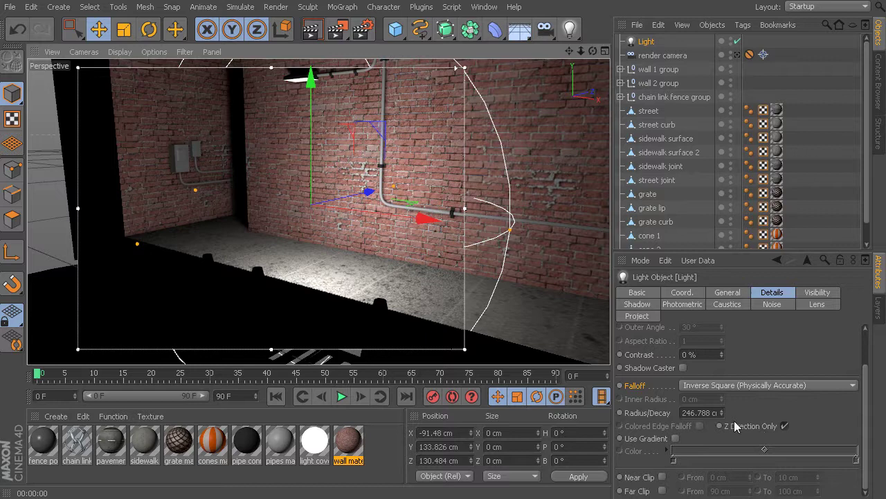
left_click(784, 425)
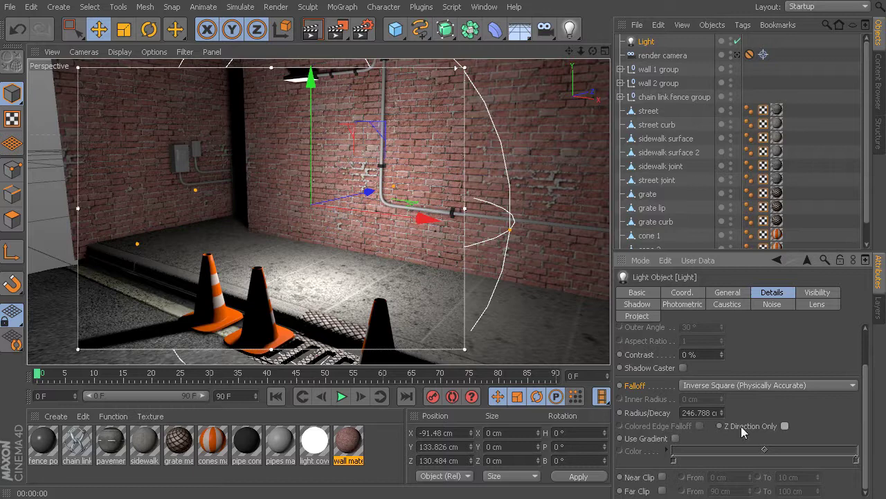
- Enable Use Gradient and set the gradient's near-end colour to pale yellow
left_click(676, 439)
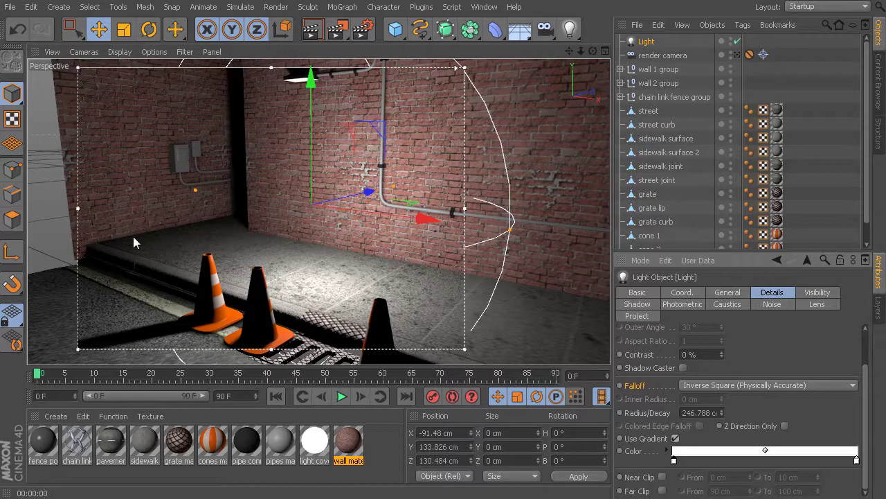
double_click(675, 462)
left_click(657, 426)
left_click(662, 414)
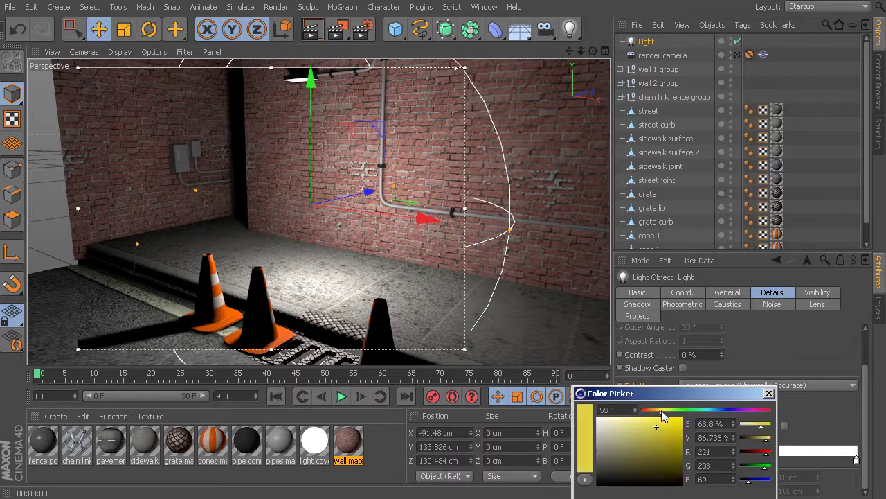
left_click_drag(656, 430, 638, 424)
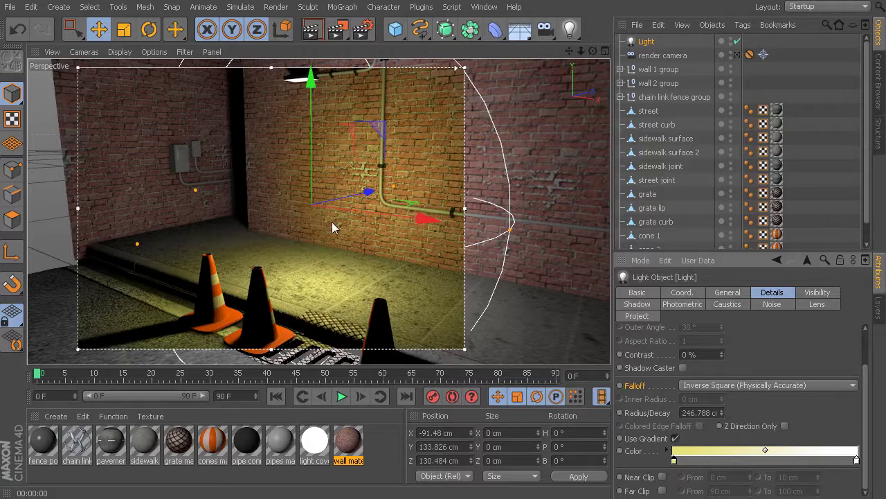
- Set the gradient's far-end colour to bright blue (0,123,255)
double_click(858, 460)
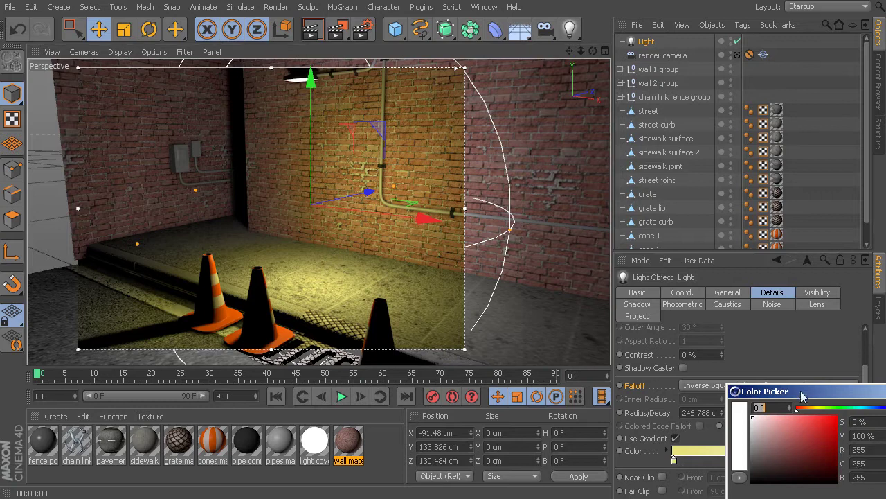
left_click_drag(802, 396, 700, 323)
left_click_drag(716, 358, 725, 362)
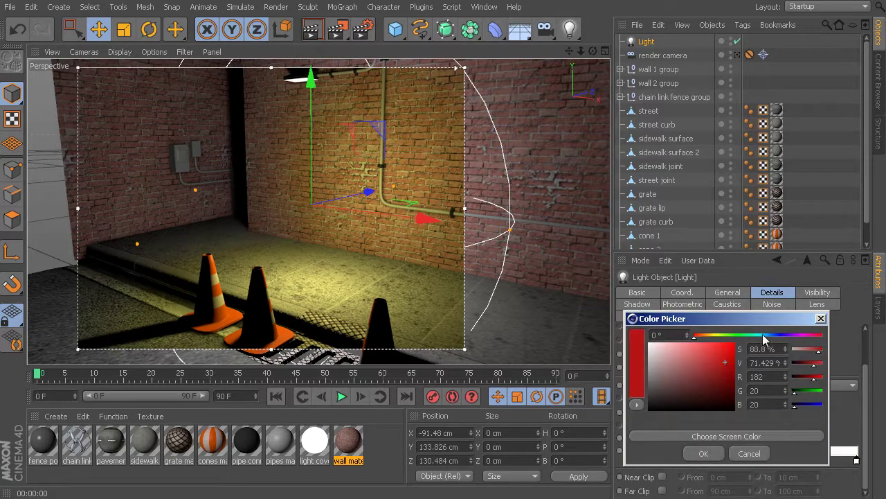
left_click_drag(765, 336, 769, 337)
left_click(734, 344)
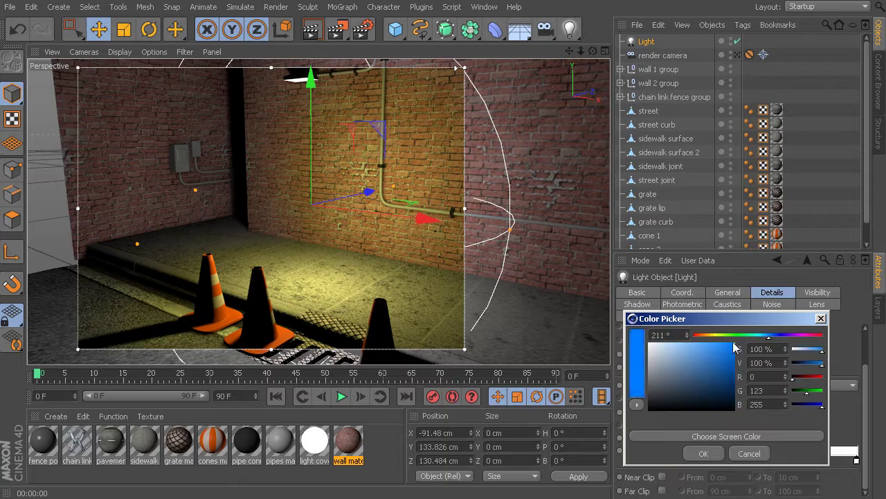
left_click(700, 455)
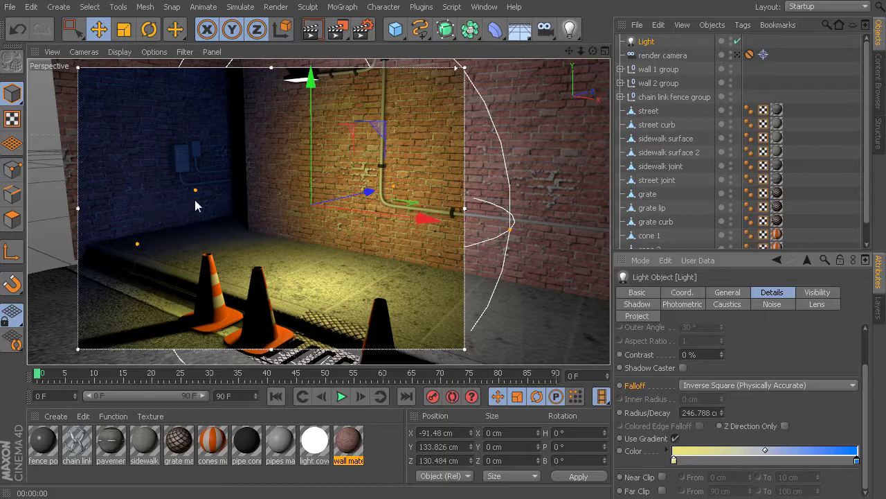
- Reset the far-end colour to white, move the light to Z 265.638 cm, and make the near end grey 127,127,127
double_click(857, 460)
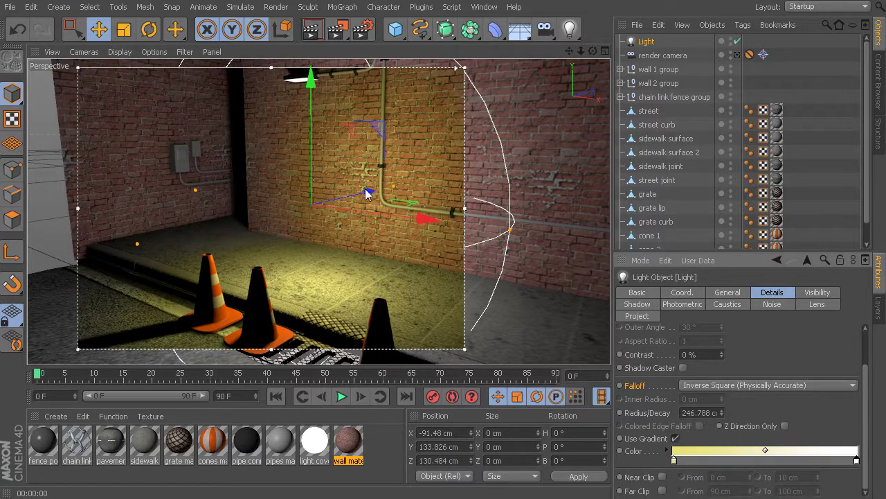
left_click_drag(367, 192, 394, 193)
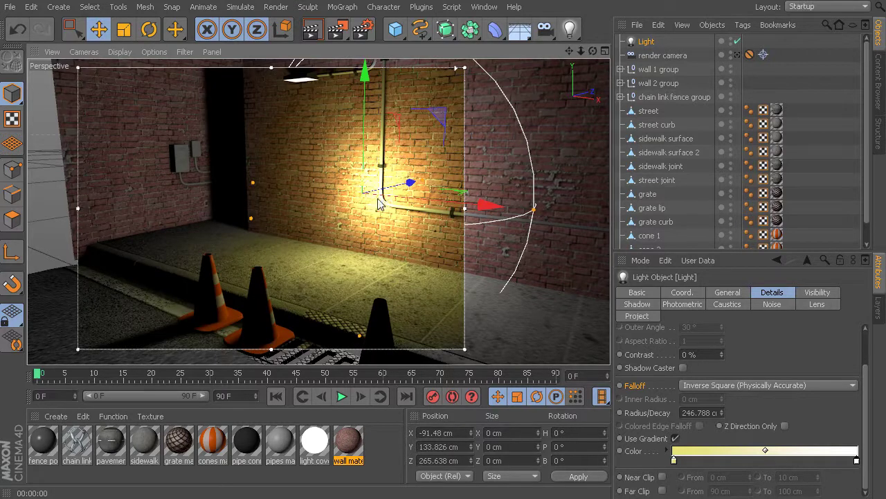
double_click(674, 460)
left_click_drag(640, 393, 633, 307)
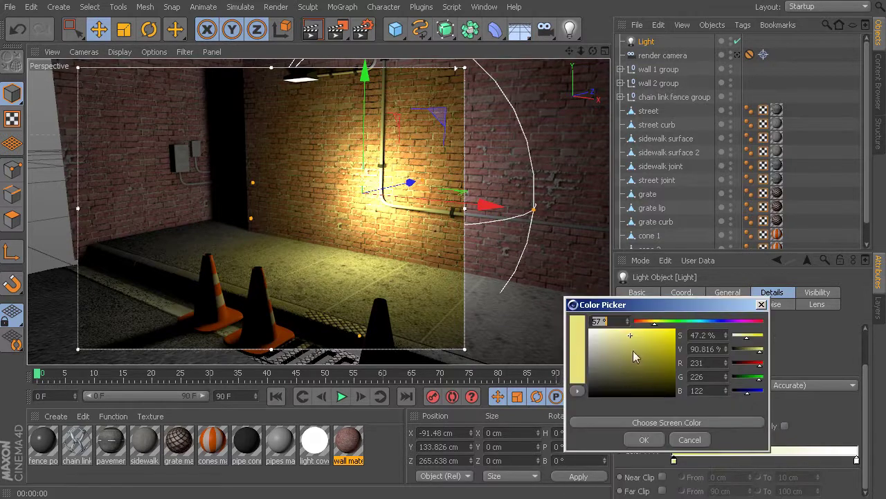
left_click_drag(633, 351, 585, 363)
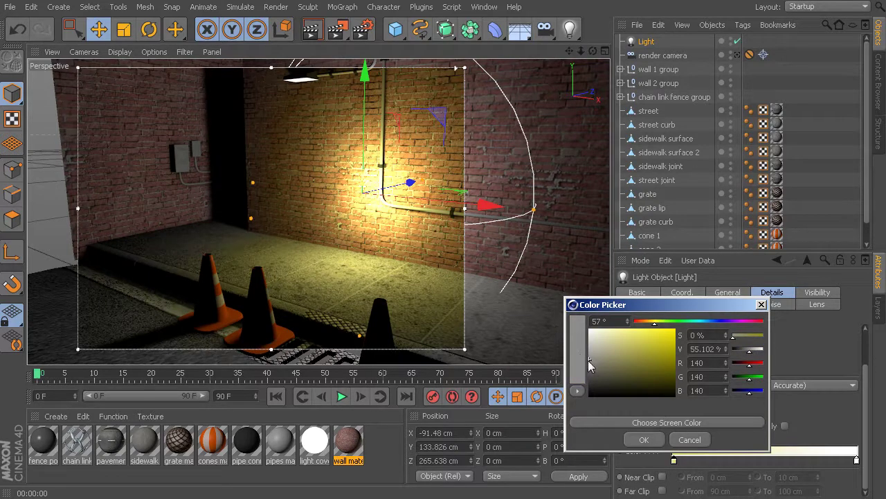
left_click(589, 362)
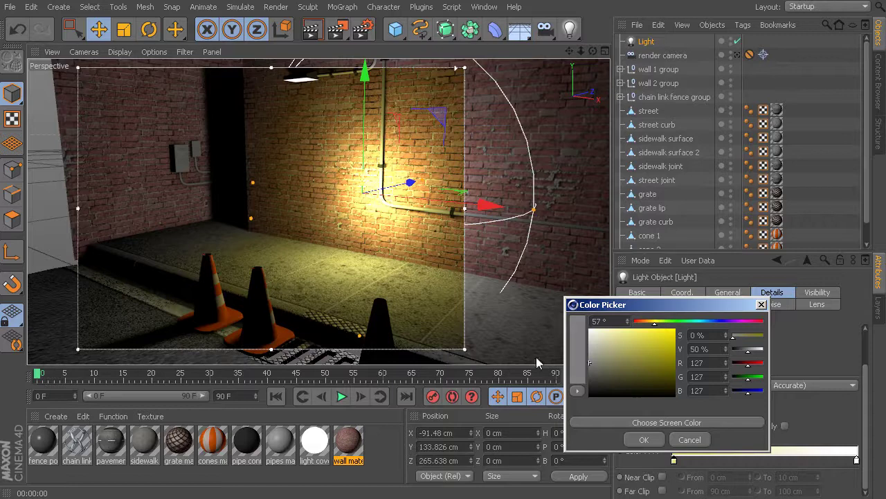
left_click(644, 439)
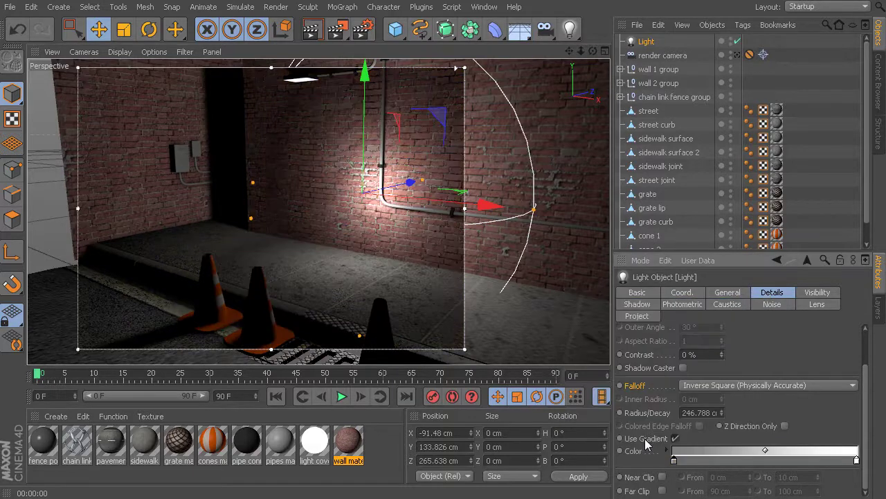